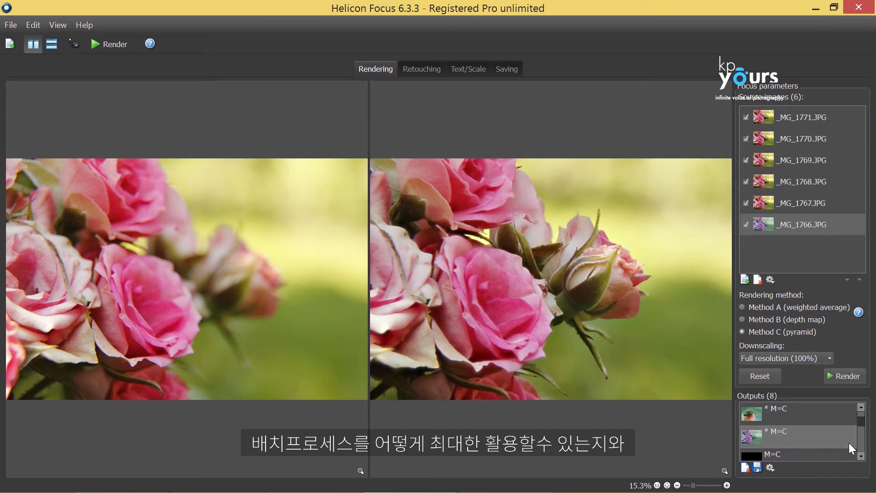
{"action": "left_click", "coordinate": [860, 456]}
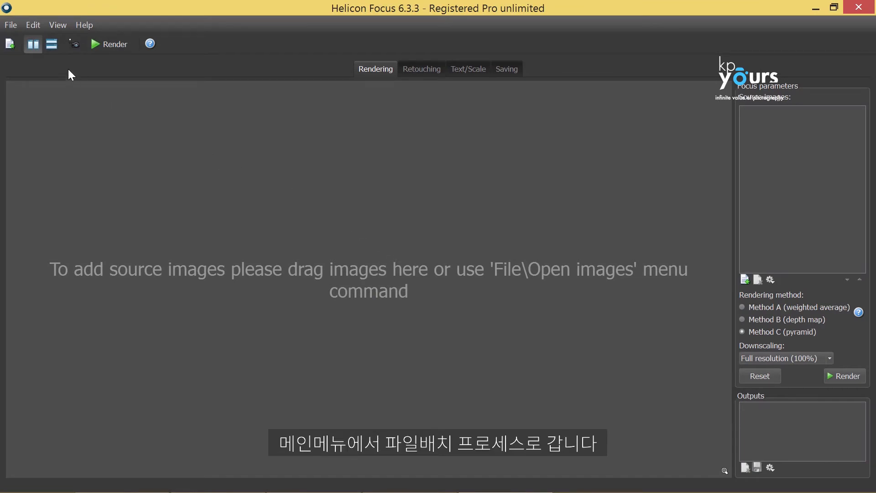
Start a batch process and add the Beetle stack and Muscari folders together as separate stacks.
{"action": "left_click", "coordinate": [11, 26]}
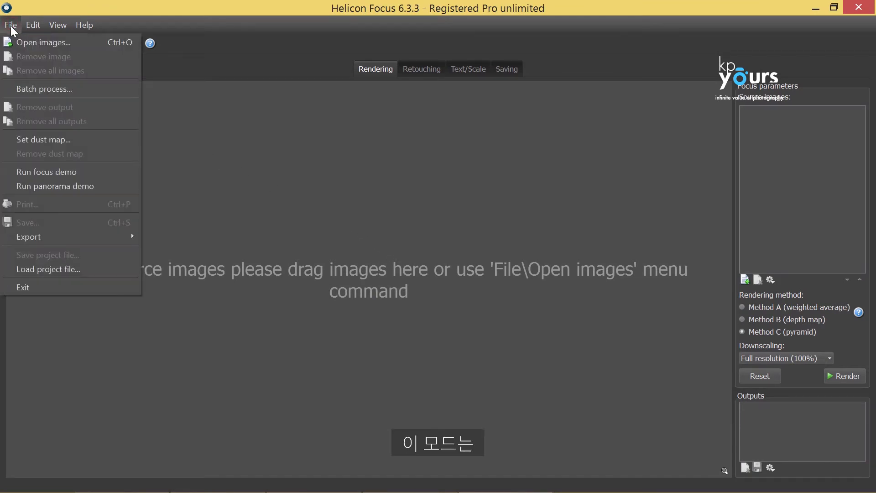
{"action": "left_click", "coordinate": [27, 88]}
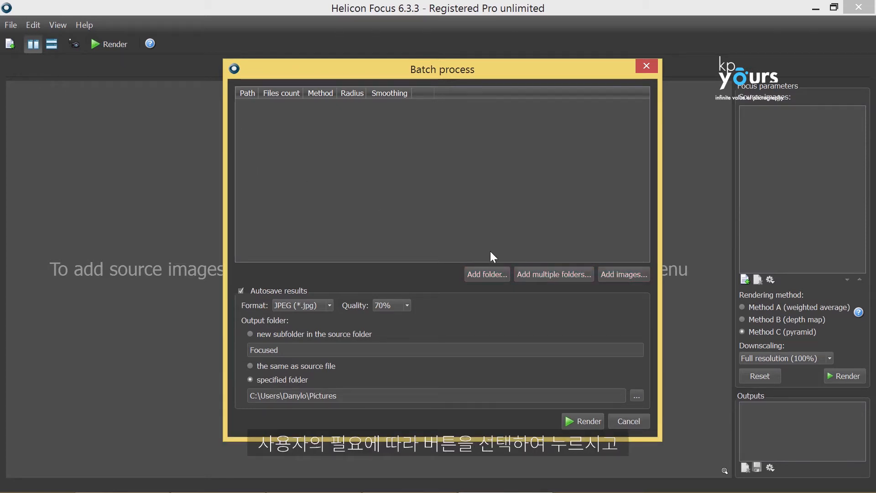
{"action": "left_click", "coordinate": [541, 276]}
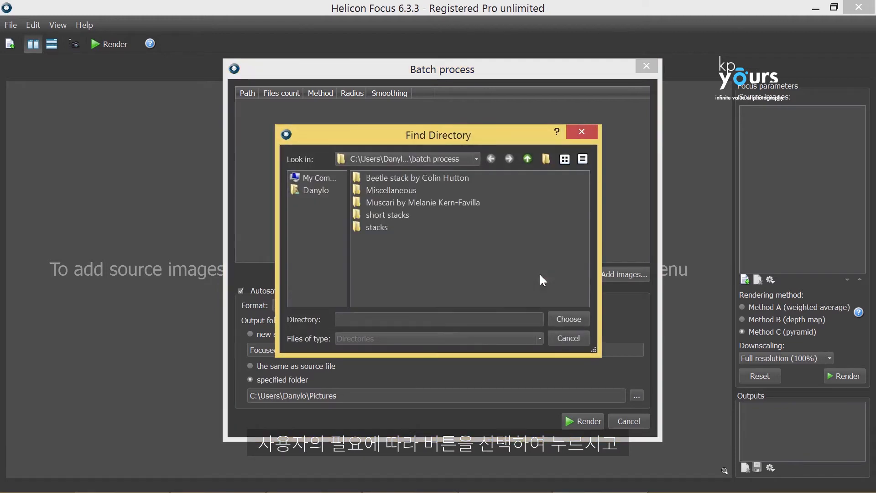
{"action": "left_click", "coordinate": [444, 178]}
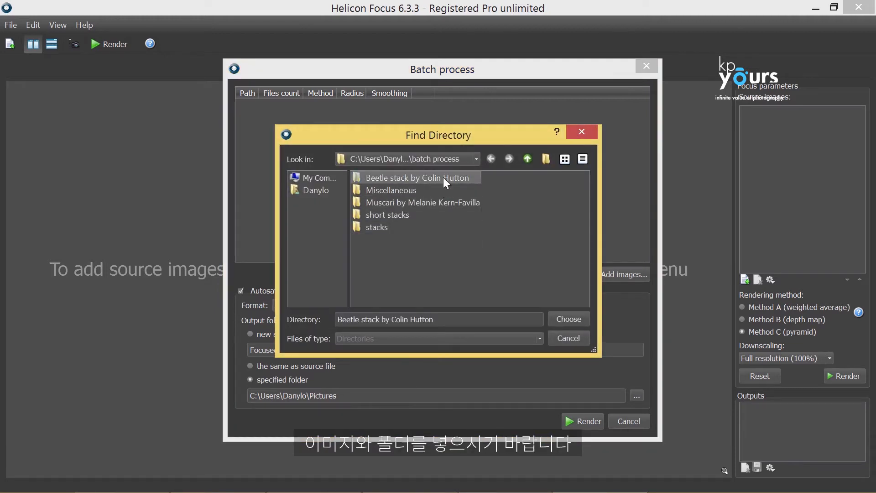
{"action": "left_click", "coordinate": [444, 202], "text": "ctrl"}
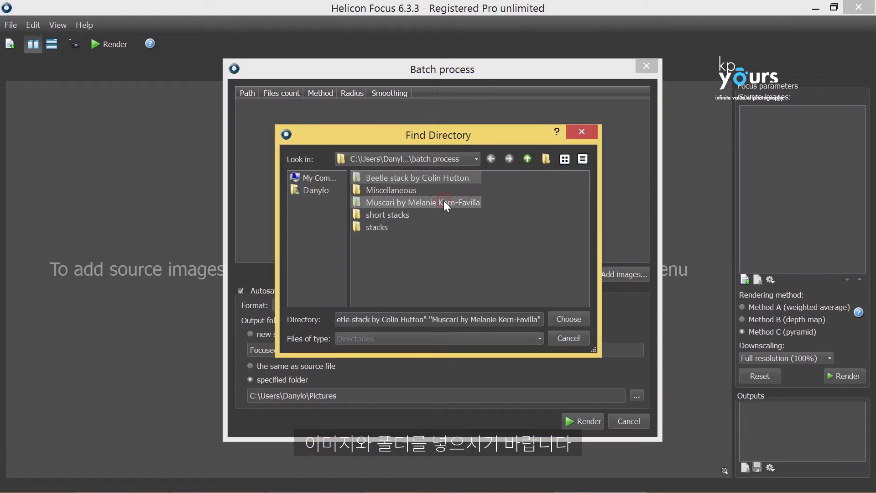
{"action": "left_click", "coordinate": [560, 322]}
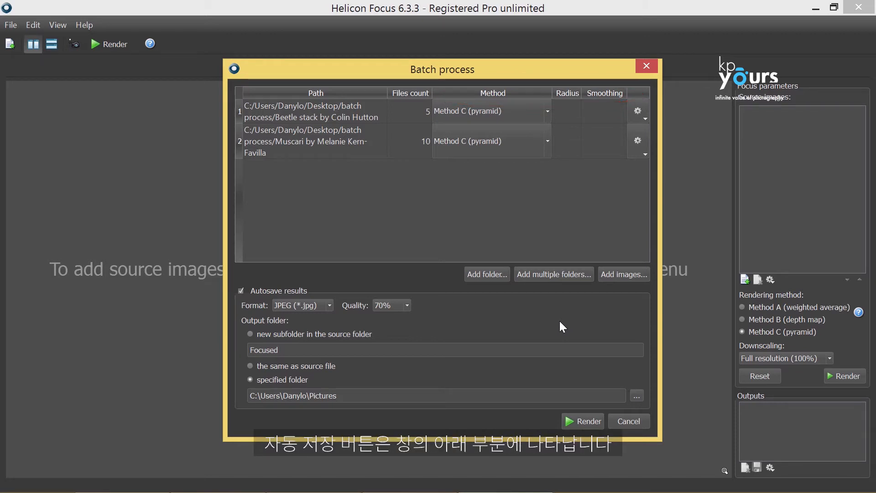
Set autosave to a new subfolder in the source folder and render both stacks in the batch.
{"action": "left_click", "coordinate": [329, 305]}
{"action": "left_click", "coordinate": [330, 303]}
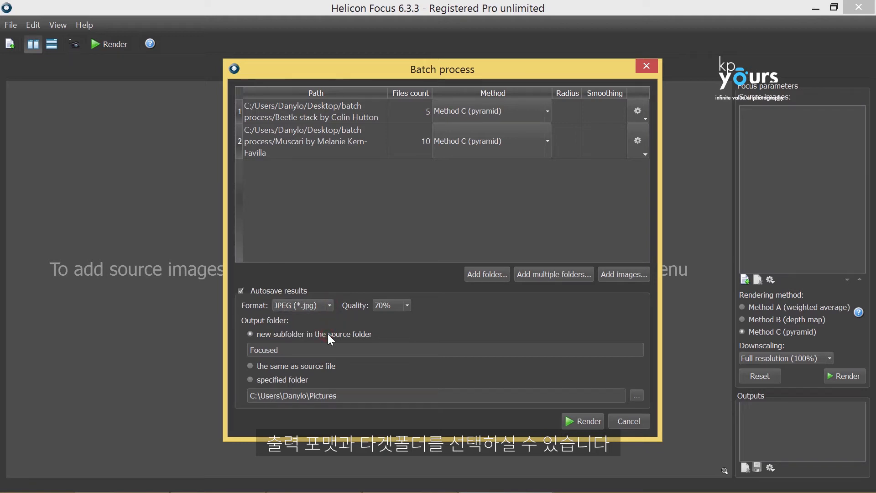
{"action": "left_click", "coordinate": [572, 425]}
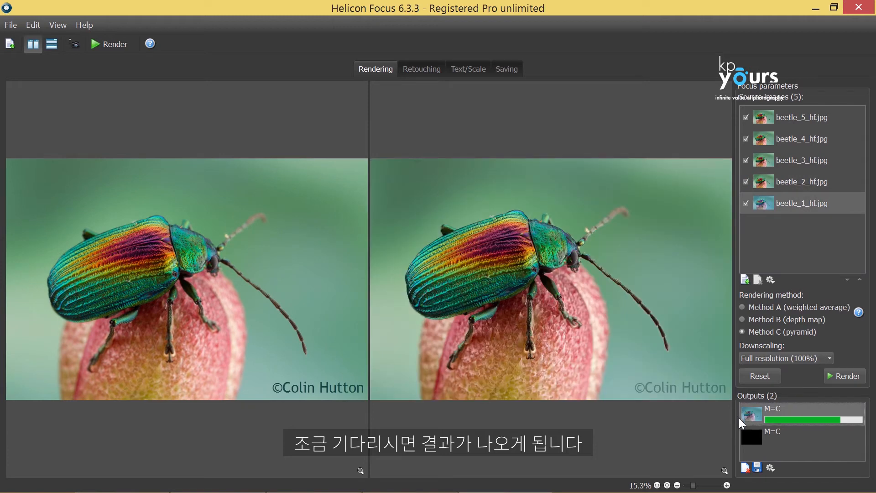
{"action": "left_click", "coordinate": [747, 430]}
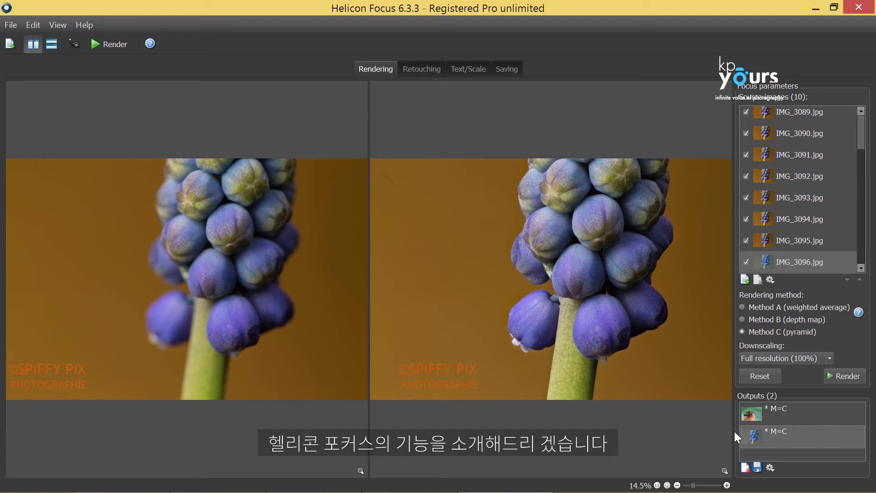
Switch to File Explorer and look through the flower images in the stacks folder.
{"action": "key", "text": "alt+Tab"}
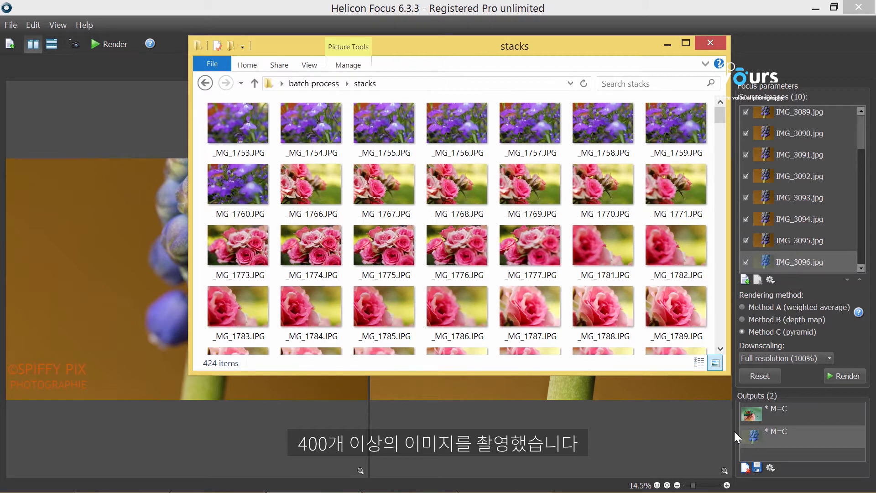
{"action": "scroll", "coordinate": [588, 329], "scroll_direction": "down", "scroll_amount": 3}
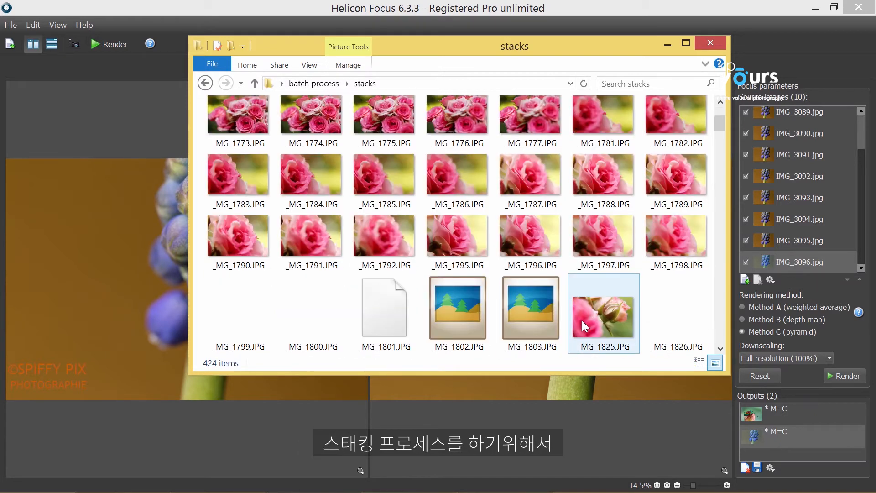
{"action": "scroll", "coordinate": [582, 320], "scroll_direction": "down", "scroll_amount": 5}
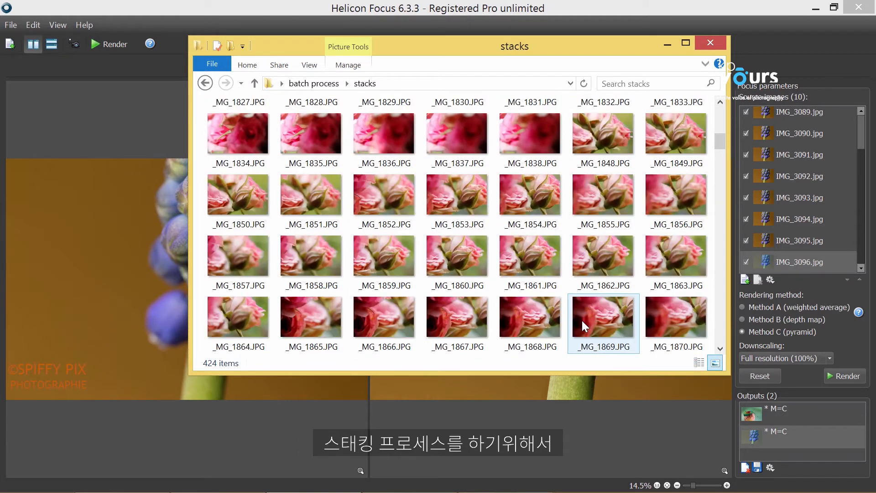
{"action": "scroll", "coordinate": [582, 319], "scroll_direction": "down", "scroll_amount": 6}
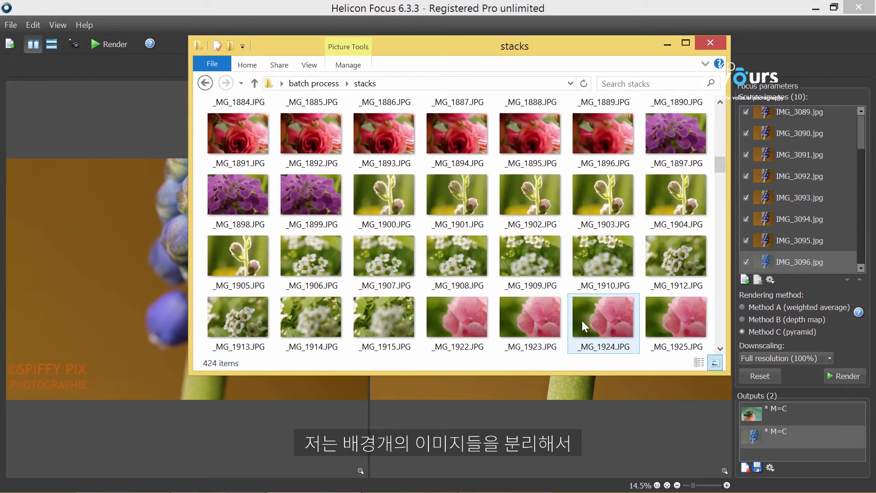
{"action": "scroll", "coordinate": [582, 320], "scroll_direction": "down", "scroll_amount": 6}
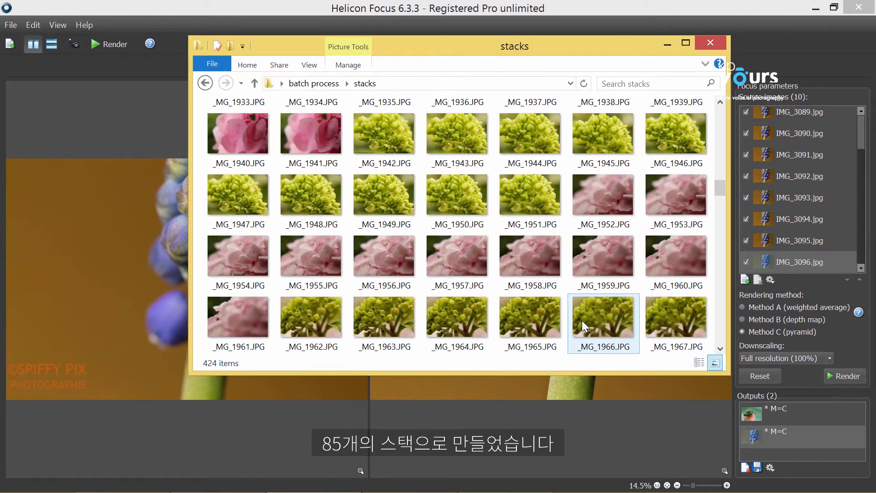
{"action": "scroll", "coordinate": [582, 321], "scroll_direction": "down", "scroll_amount": 5}
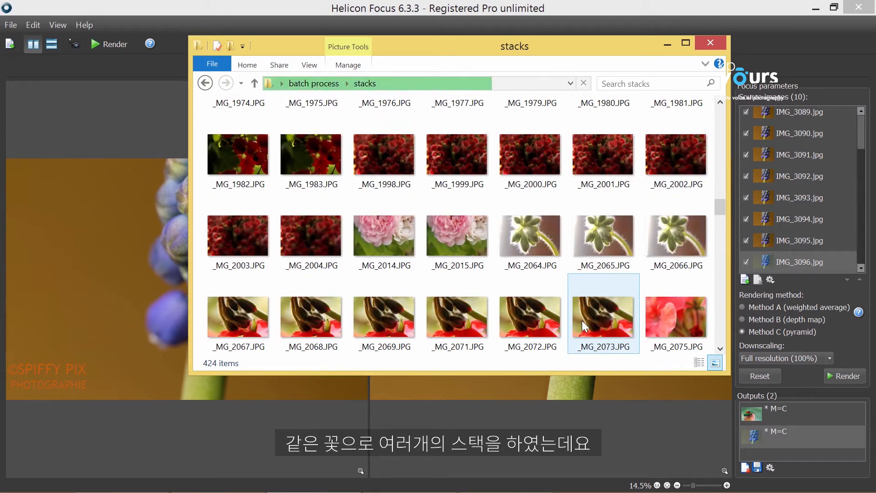
{"action": "scroll", "coordinate": [582, 320], "scroll_direction": "down", "scroll_amount": 2}
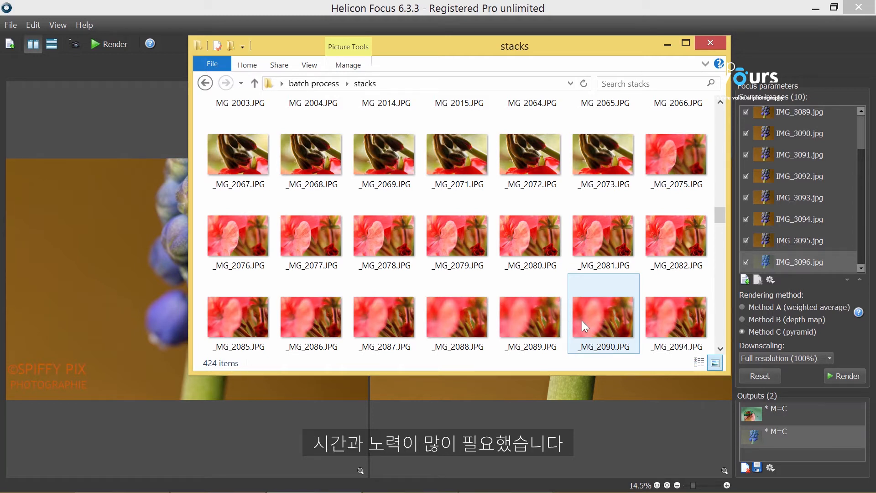
{"action": "key", "text": "alt+Tab"}
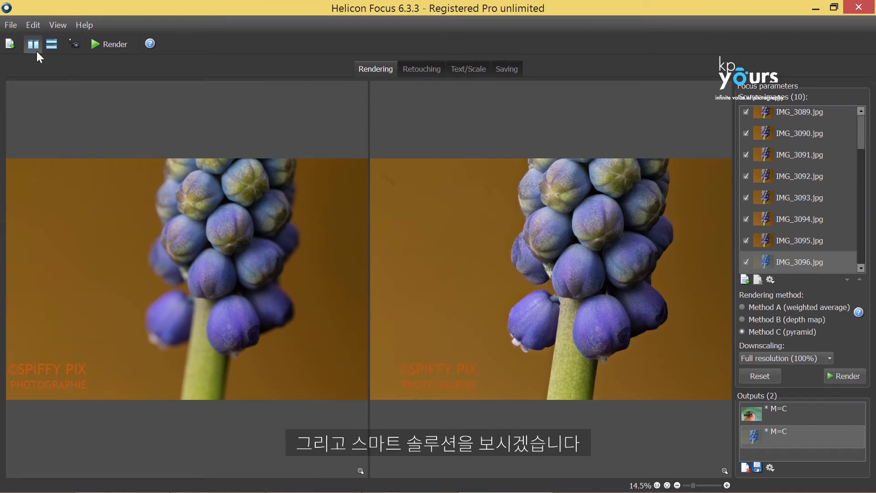
Start a new batch process and add the stacks folder as its source.
{"action": "left_click", "coordinate": [11, 25]}
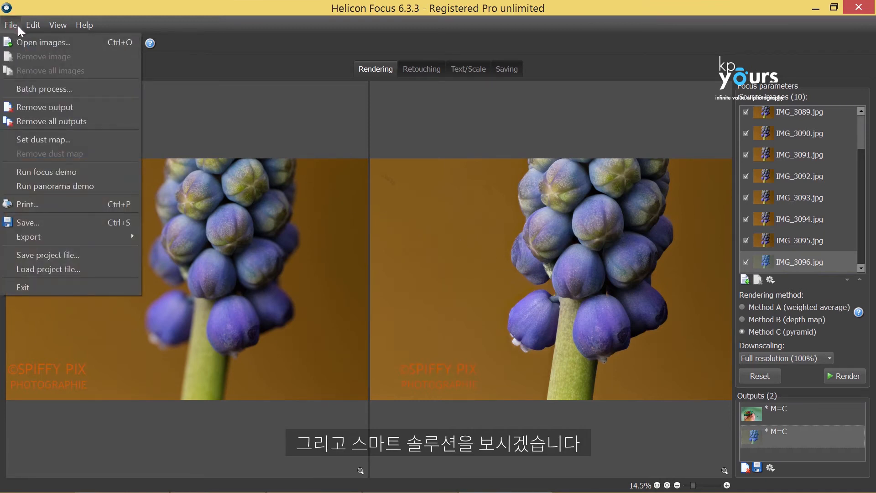
{"action": "left_click", "coordinate": [21, 87]}
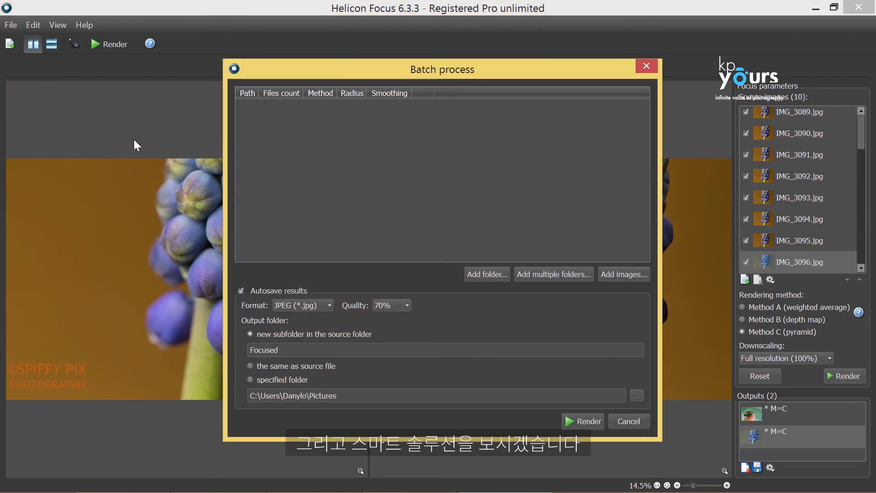
{"action": "left_click", "coordinate": [465, 273]}
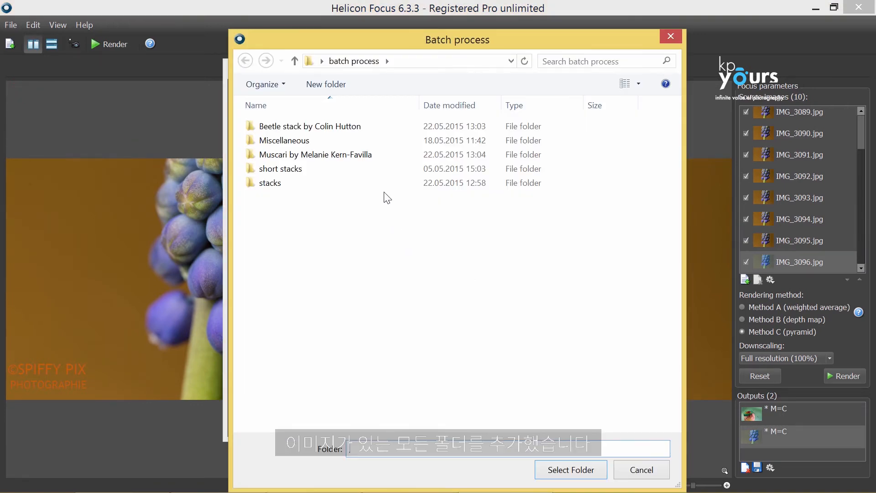
{"action": "left_click", "coordinate": [383, 188]}
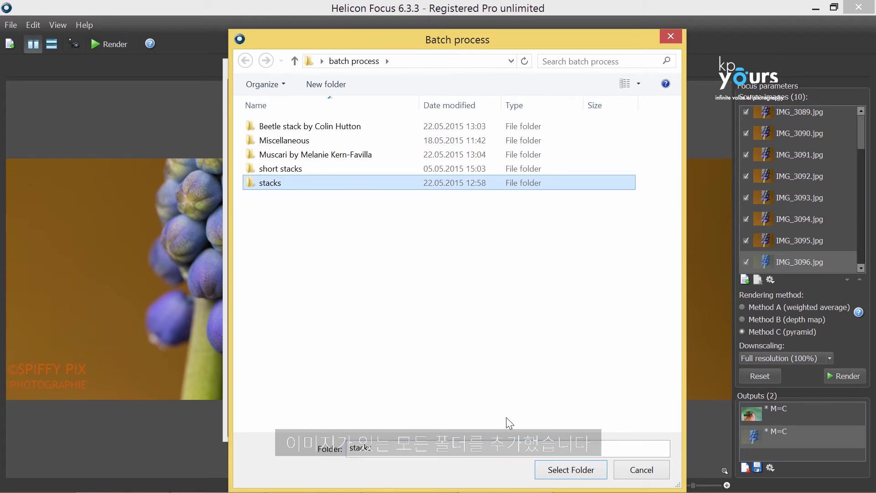
{"action": "left_click", "coordinate": [550, 475]}
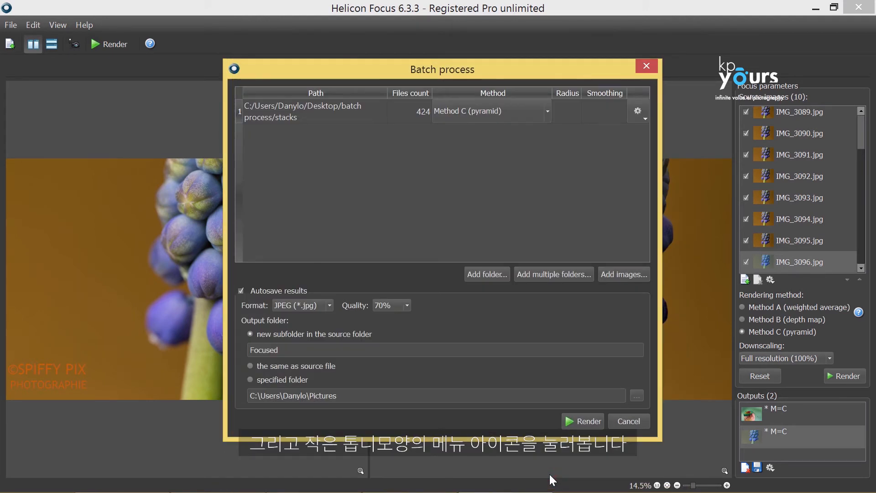
Split the stacks folder by shooting time with a minimum interval of 0:00:03 between consecutive shots.
{"action": "left_click", "coordinate": [632, 120]}
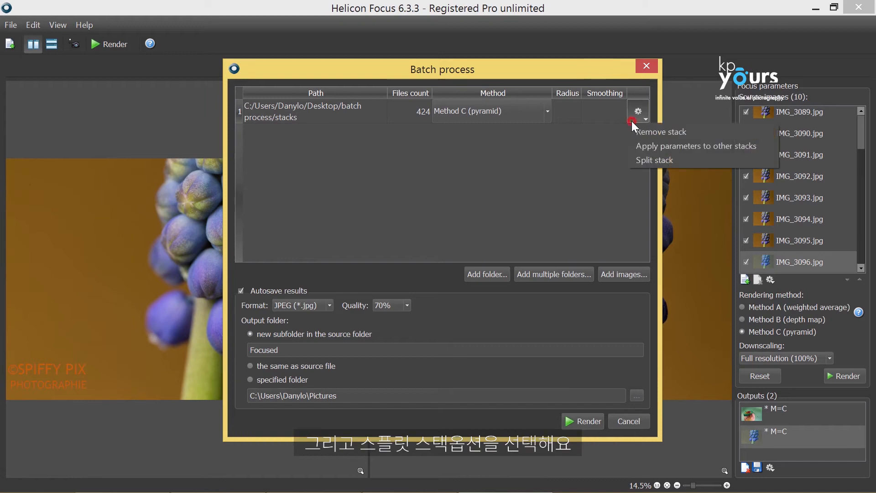
{"action": "left_click", "coordinate": [639, 160]}
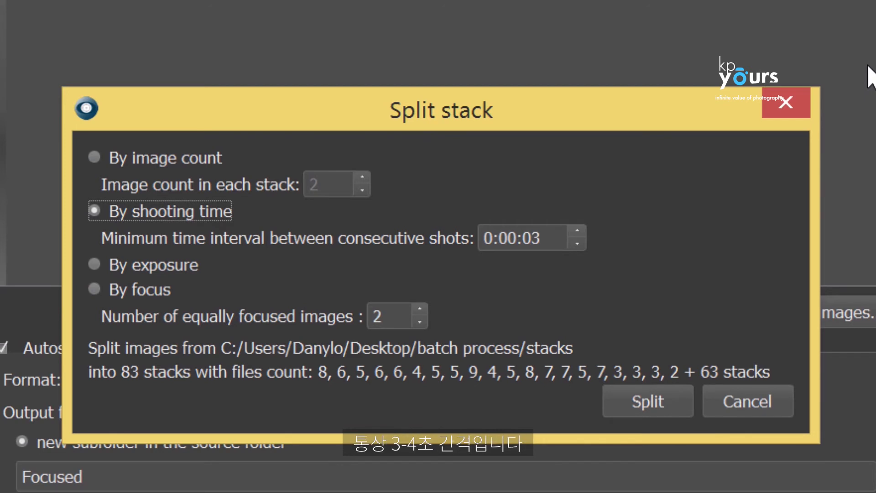
{"action": "key", "text": "Down"}
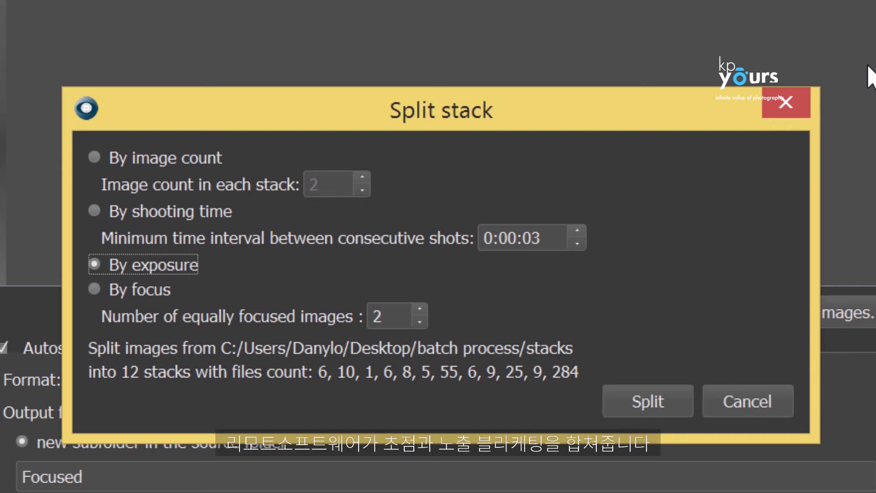
{"action": "key", "text": "Down"}
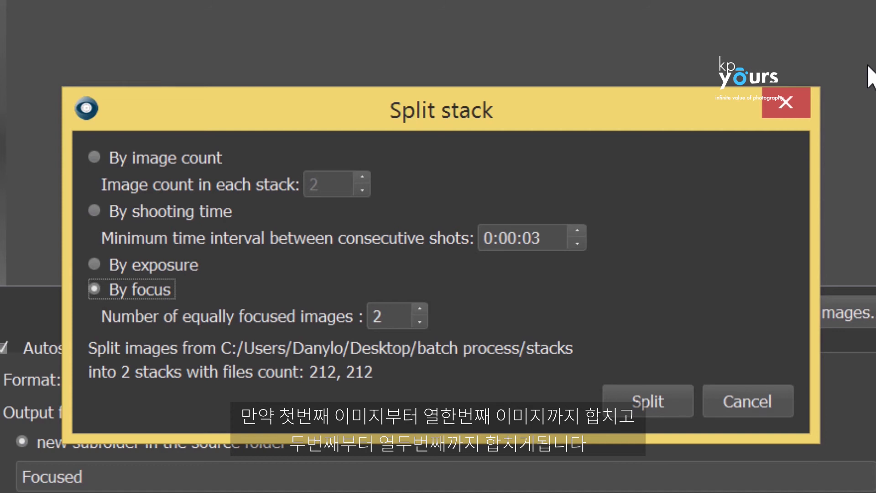
{"action": "key", "text": "Up"}
{"action": "key", "text": "Up"}
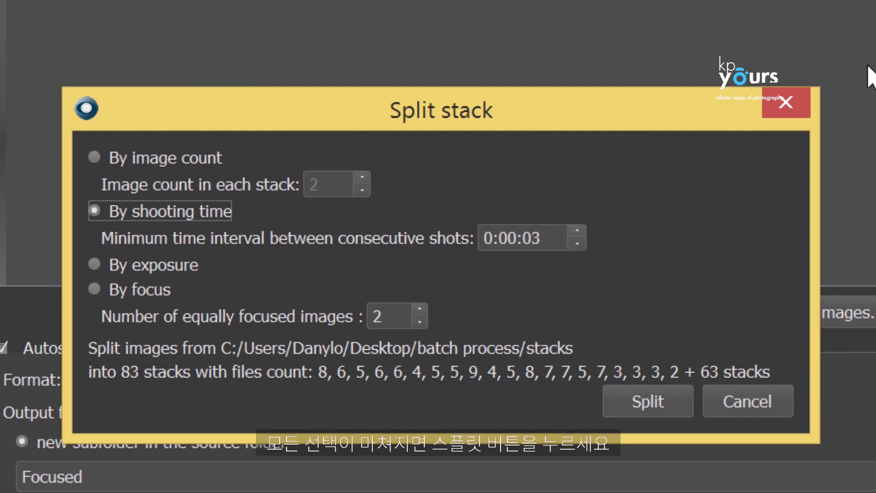
{"action": "left_click", "coordinate": [675, 397]}
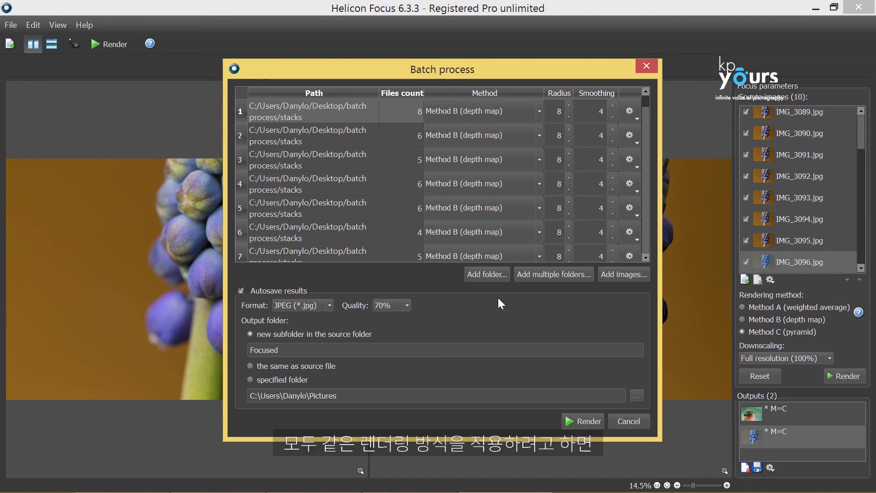
Apply Method C (pyramid) from the first stack to all the other stacks and render the batch.
{"action": "left_click", "coordinate": [536, 117]}
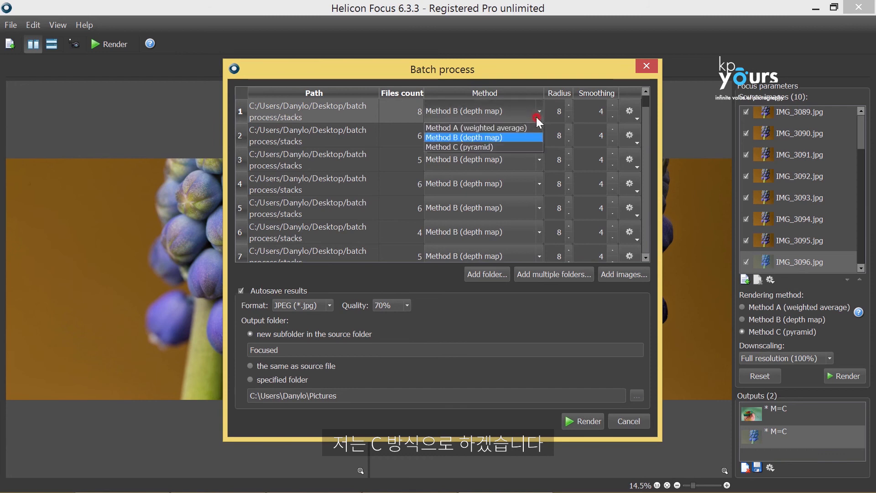
{"action": "left_click", "coordinate": [529, 147]}
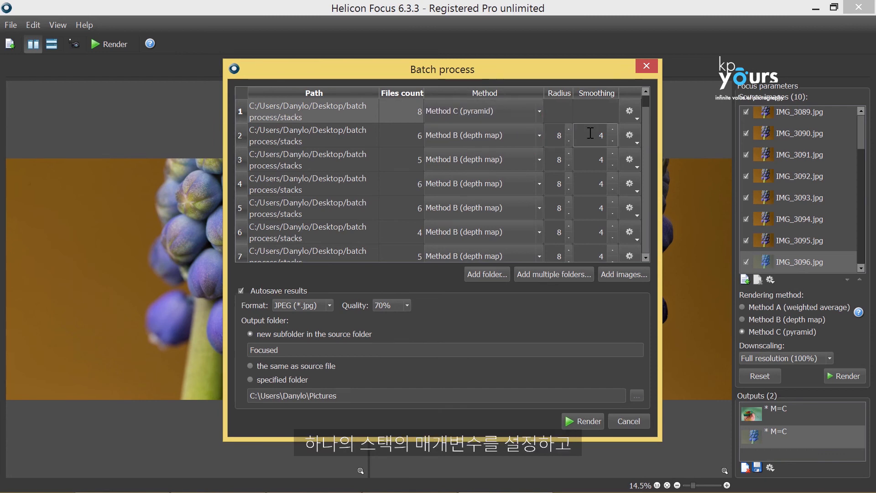
{"action": "left_click", "coordinate": [629, 119]}
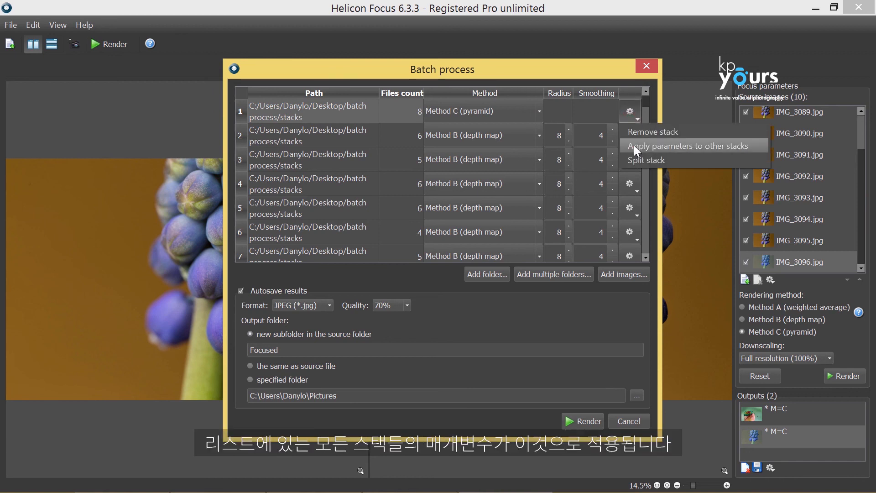
{"action": "left_click", "coordinate": [634, 145]}
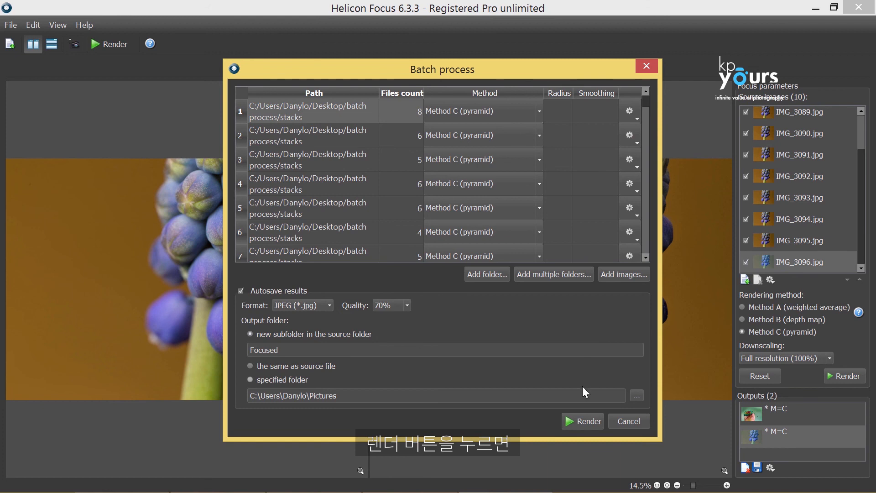
{"action": "left_click", "coordinate": [581, 421]}
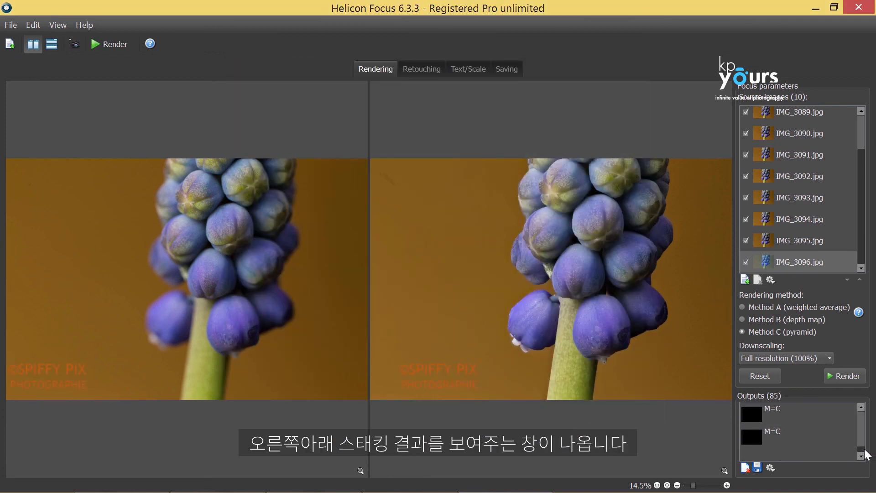
{"action": "left_click_drag", "start_coordinate": [866, 449], "coordinate": [866, 416]}
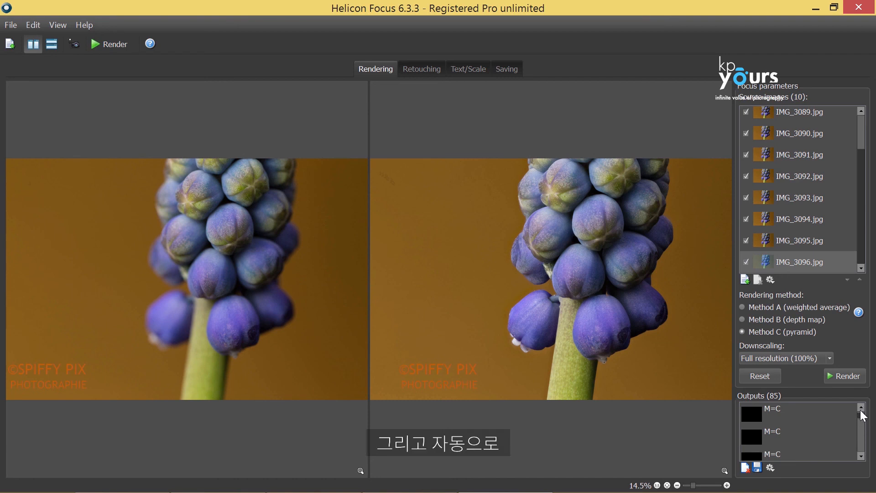